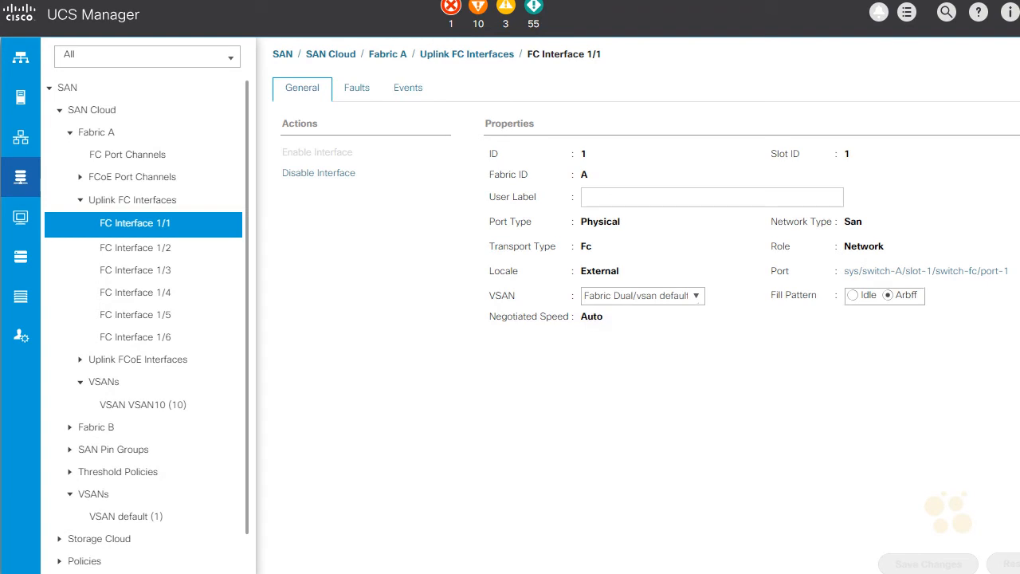
- Sketch a switch box with four port stubs over the interface properties and label it "VSAN DB"
mouse_move(312, 187)
left_mouse_down()
mouse_move(298, 282)
mouse_move(380, 181)
mouse_move(313, 190)
left_mouse_up()
left_click_drag(358, 166, 360, 177)
mouse_move(396, 158)
left_mouse_down()
mouse_move(395, 173)
mouse_move(436, 170)
left_mouse_up()
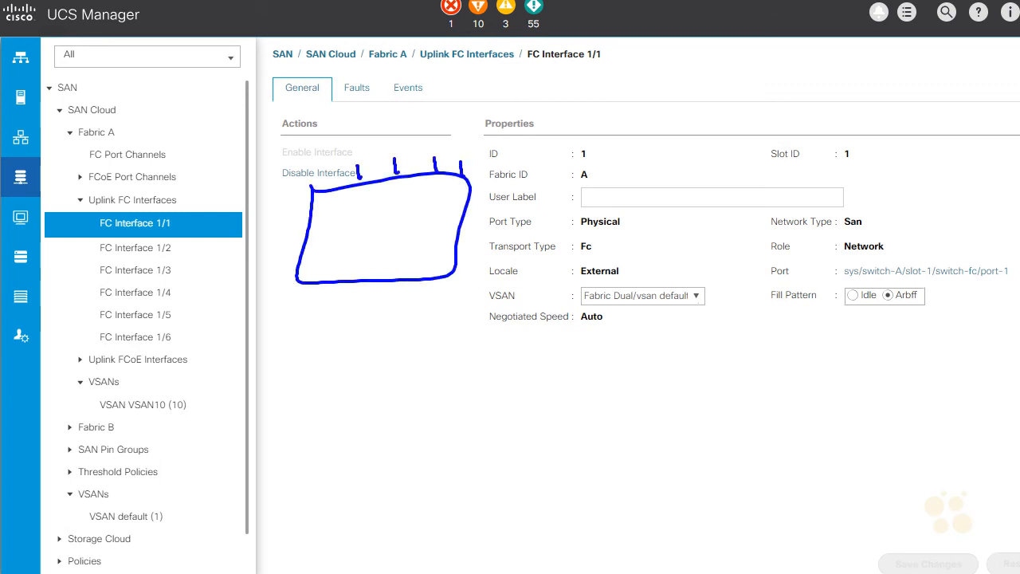
mouse_move(311, 255)
left_mouse_down()
mouse_move(316, 268)
mouse_move(323, 254)
left_mouse_up()
mouse_move(332, 255)
left_mouse_down()
mouse_move(324, 268)
mouse_move(346, 268)
left_mouse_up()
mouse_move(337, 263)
left_mouse_down()
mouse_move(364, 247)
mouse_move(383, 267)
left_mouse_up()
left_click_drag(401, 249, 403, 269)
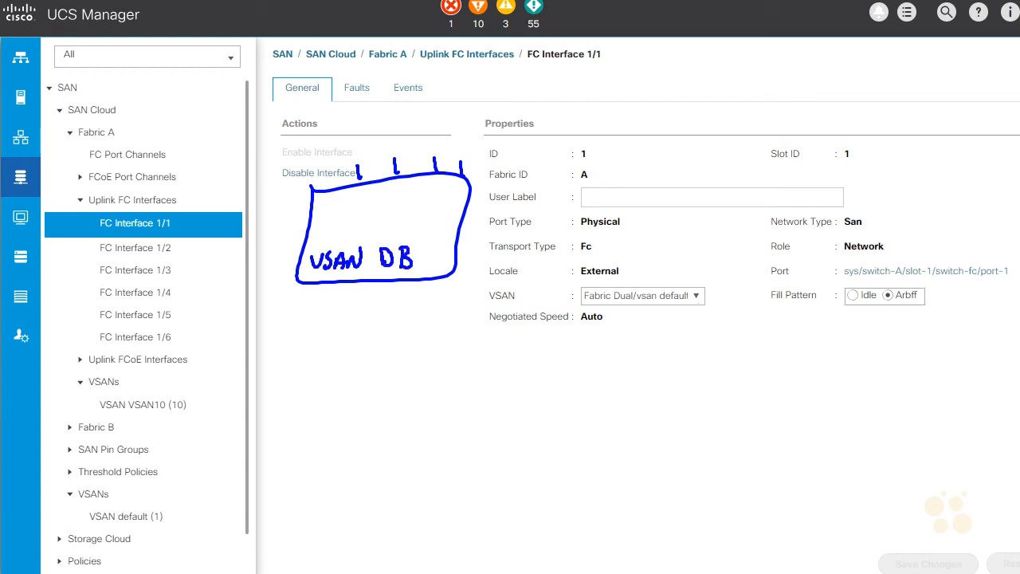
- Add circled VSANs 10 and 20 inside the switch sketch, connect two ports to each and label the ports accordingly
mouse_move(351, 205)
left_mouse_down()
mouse_move(360, 236)
mouse_move(350, 205)
left_mouse_up()
mouse_move(341, 214)
left_mouse_down()
mouse_move(343, 228)
mouse_move(356, 216)
left_mouse_up()
left_click_drag(415, 204, 429, 216)
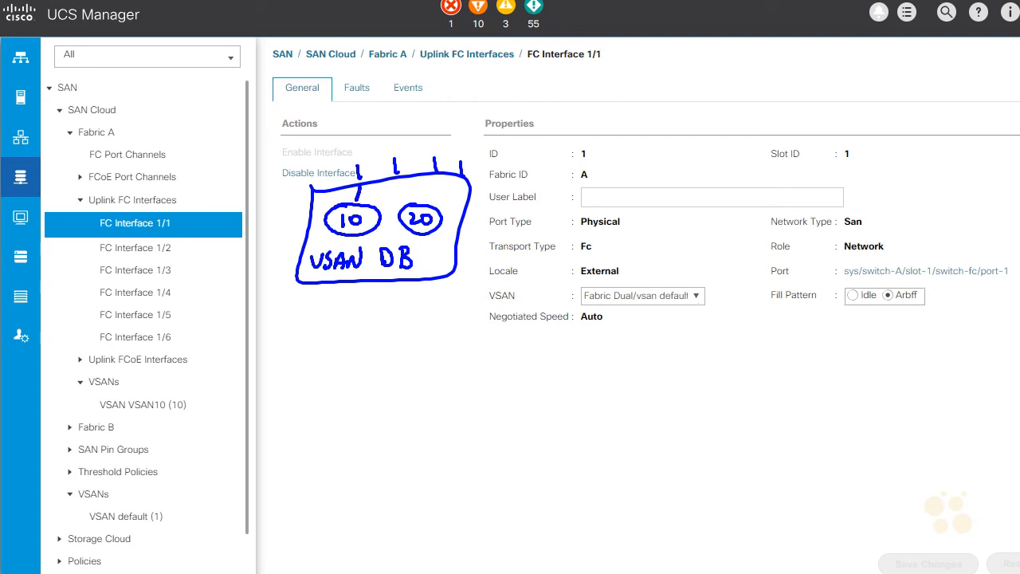
left_click_drag(399, 182, 377, 203)
mouse_move(435, 177)
left_mouse_down()
mouse_move(428, 201)
mouse_move(437, 203)
left_mouse_up()
left_click_drag(359, 149, 386, 151)
left_click_drag(391, 143, 435, 150)
left_click_drag(440, 141, 442, 140)
left_click_drag(453, 141, 466, 149)
- Sketch a second switch linked to the first switch's last port and label both link ends "TE"
mouse_move(469, 140)
left_mouse_down()
mouse_move(574, 150)
mouse_move(606, 176)
mouse_move(595, 266)
mouse_move(631, 184)
mouse_move(587, 182)
left_mouse_up()
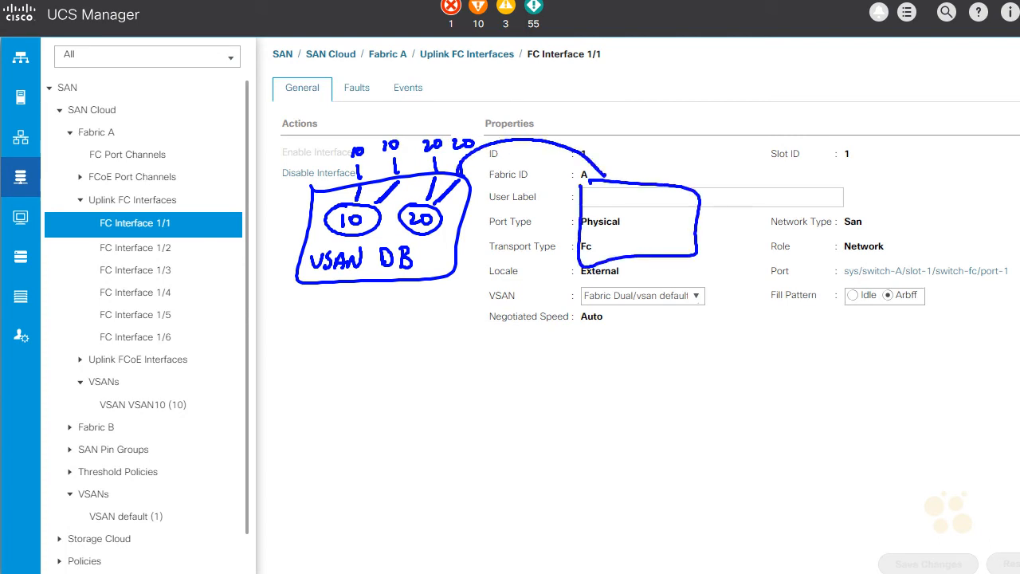
left_click_drag(477, 166, 477, 185)
mouse_move(468, 168)
left_mouse_down()
mouse_move(480, 167)
mouse_move(485, 185)
mouse_move(493, 166)
mouse_move(548, 185)
left_mouse_up()
mouse_move(540, 167)
left_mouse_down()
mouse_move(563, 166)
mouse_move(567, 185)
left_mouse_up()
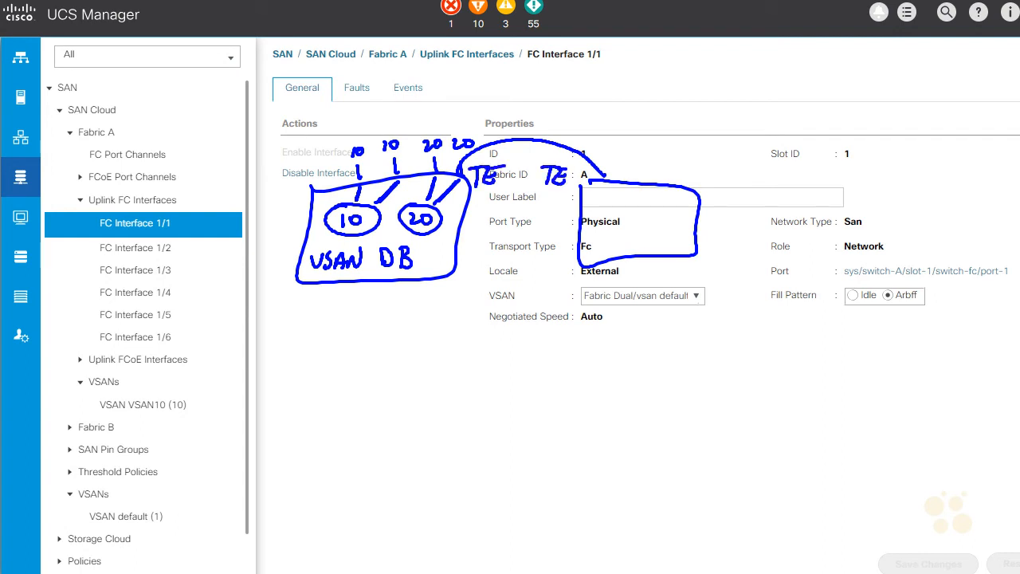
- Write 10 and 20 above the link, underline the first TE, circle the numbers and point an arrow at that port
left_click_drag(511, 95, 513, 107)
mouse_move(524, 96)
left_mouse_down()
mouse_move(518, 103)
mouse_move(525, 96)
left_mouse_up()
left_click_drag(515, 117, 527, 127)
left_click_drag(533, 115, 532, 117)
left_click_drag(473, 194, 496, 192)
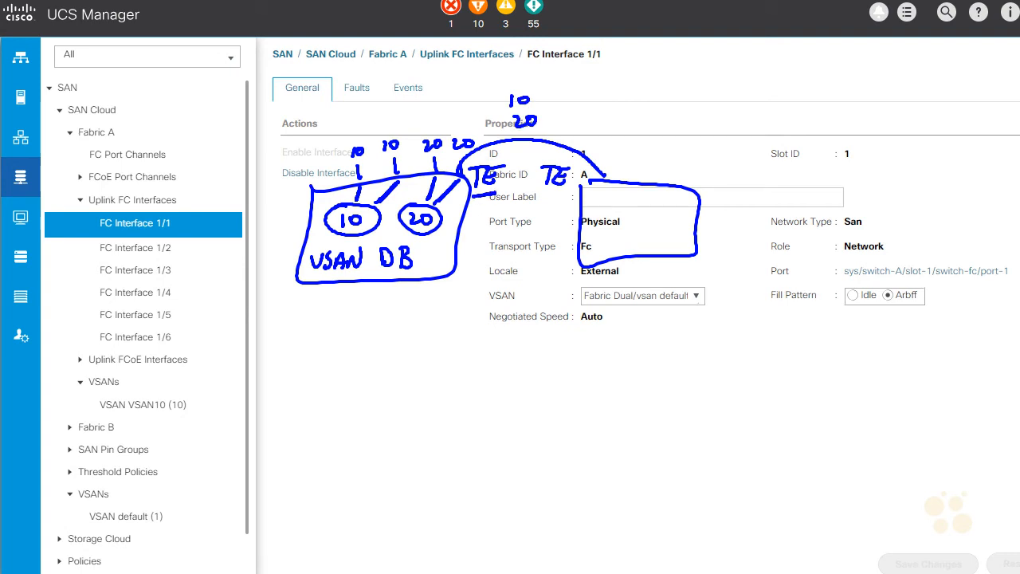
mouse_move(527, 83)
left_mouse_down()
mouse_move(528, 137)
mouse_move(512, 84)
mouse_move(464, 104)
mouse_move(455, 128)
left_mouse_up()
left_click_drag(450, 119, 455, 129)
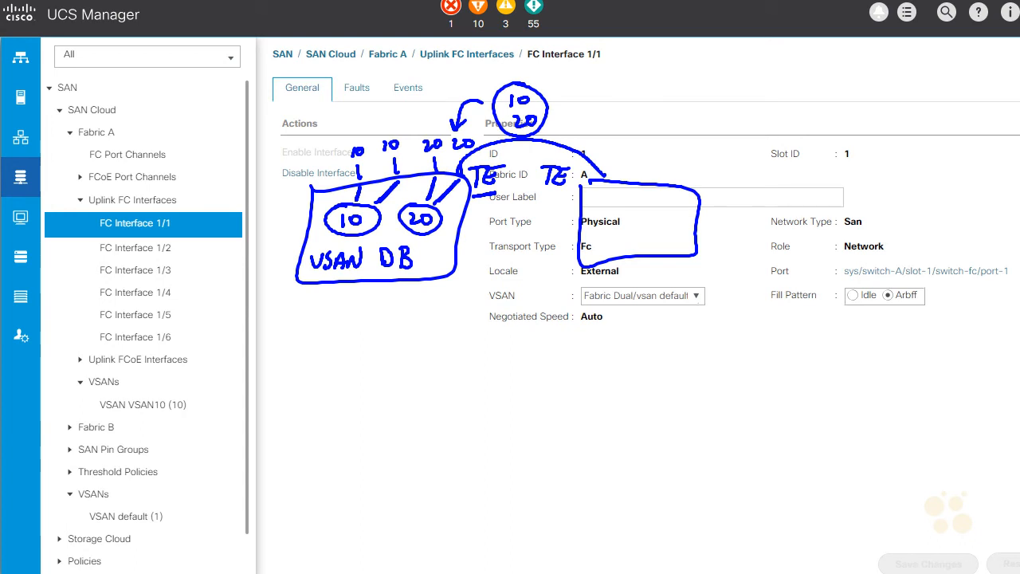
- Add a circled 20 labelled "DB" in the second switch, connect it to the port and cross the link between the switches
mouse_move(623, 203)
left_mouse_down()
mouse_move(600, 216)
mouse_move(615, 204)
mouse_move(604, 209)
left_mouse_up()
left_click_drag(605, 216, 621, 226)
mouse_move(624, 216)
left_mouse_down()
mouse_move(632, 224)
mouse_move(612, 255)
mouse_move(625, 256)
left_mouse_up()
left_click_drag(625, 239, 626, 256)
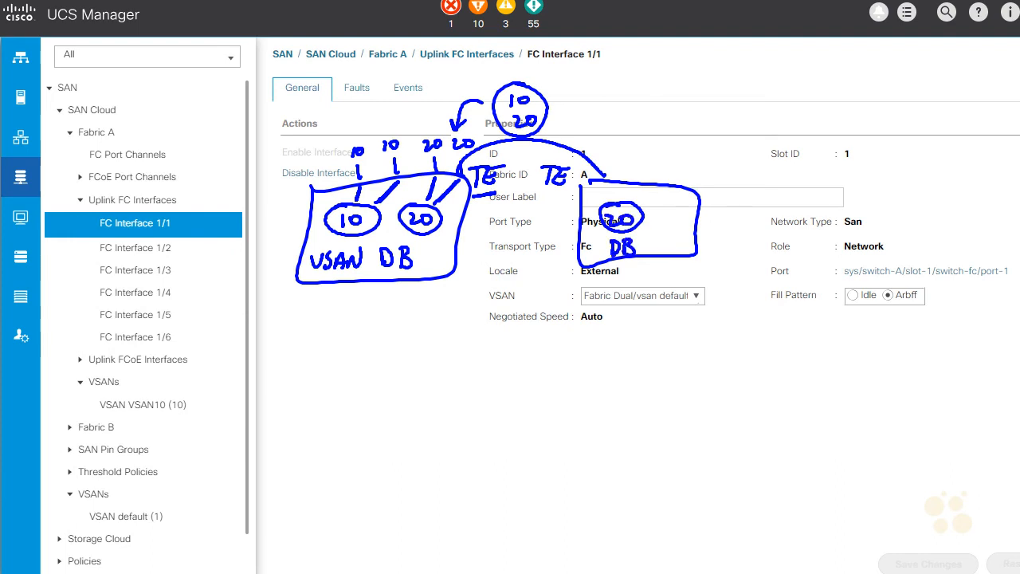
left_click_drag(607, 185, 610, 200)
mouse_move(550, 130)
left_mouse_down()
mouse_move(535, 156)
mouse_move(550, 160)
left_mouse_up()
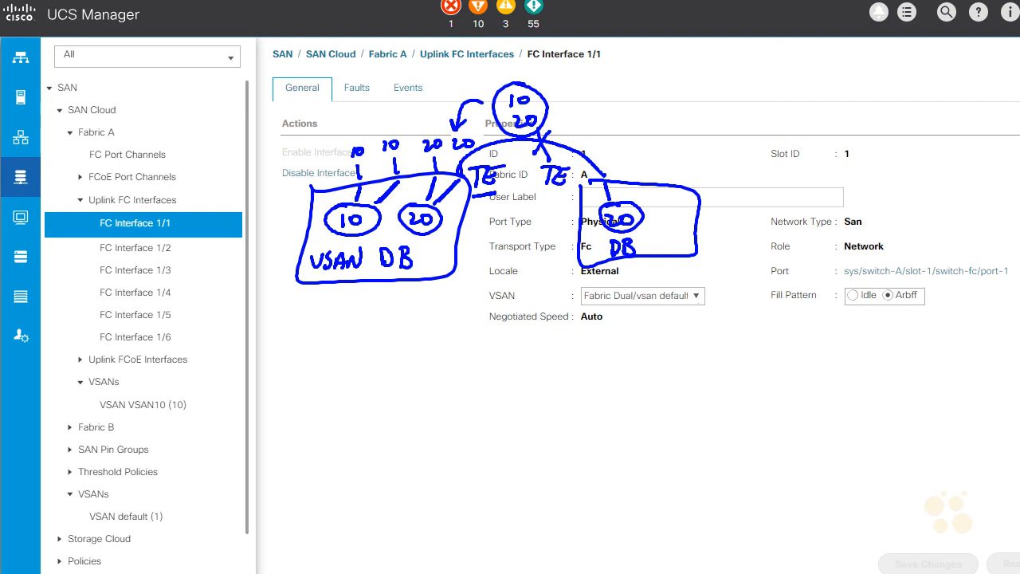
- Write the circled note 1 "Place into VSAN" below the switch diagram
left_click_drag(435, 303, 434, 328)
mouse_move(437, 297)
left_mouse_down()
mouse_move(510, 327)
mouse_move(570, 329)
mouse_move(677, 298)
mouse_move(676, 326)
left_mouse_up()
mouse_move(701, 301)
left_mouse_down()
mouse_move(687, 326)
mouse_move(709, 330)
left_mouse_up()
left_click_drag(696, 317, 742, 292)
- Write the circled note 2 "All VSANs enabled" below the first note, and clear all screen annotations
mouse_move(431, 359)
left_mouse_down()
mouse_move(448, 381)
mouse_move(424, 351)
left_mouse_up()
mouse_move(475, 385)
left_mouse_down()
mouse_move(485, 354)
mouse_move(491, 384)
left_mouse_up()
left_click_drag(479, 372, 494, 368)
mouse_move(502, 352)
left_mouse_down()
mouse_move(501, 384)
mouse_move(512, 382)
left_mouse_up()
mouse_move(556, 352)
left_mouse_down()
mouse_move(576, 351)
mouse_move(576, 379)
left_mouse_up()
mouse_move(588, 381)
left_mouse_down()
mouse_move(604, 381)
mouse_move(610, 366)
left_mouse_up()
mouse_move(615, 380)
left_mouse_down()
mouse_move(635, 346)
mouse_move(638, 379)
mouse_move(732, 376)
left_mouse_up()
left_click_drag(738, 344, 749, 376)
left_click_drag(759, 365, 785, 373)
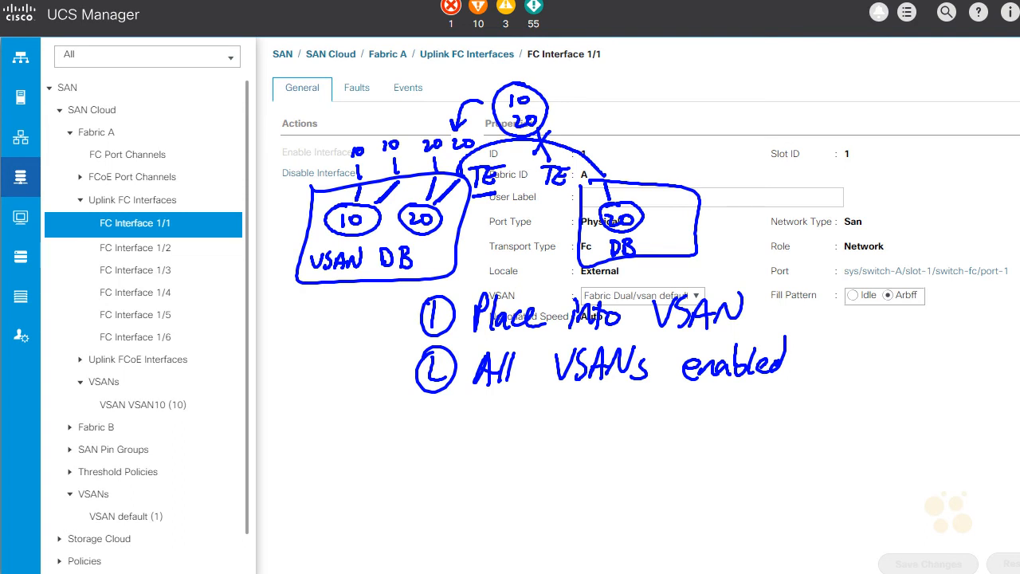
key("Escape")
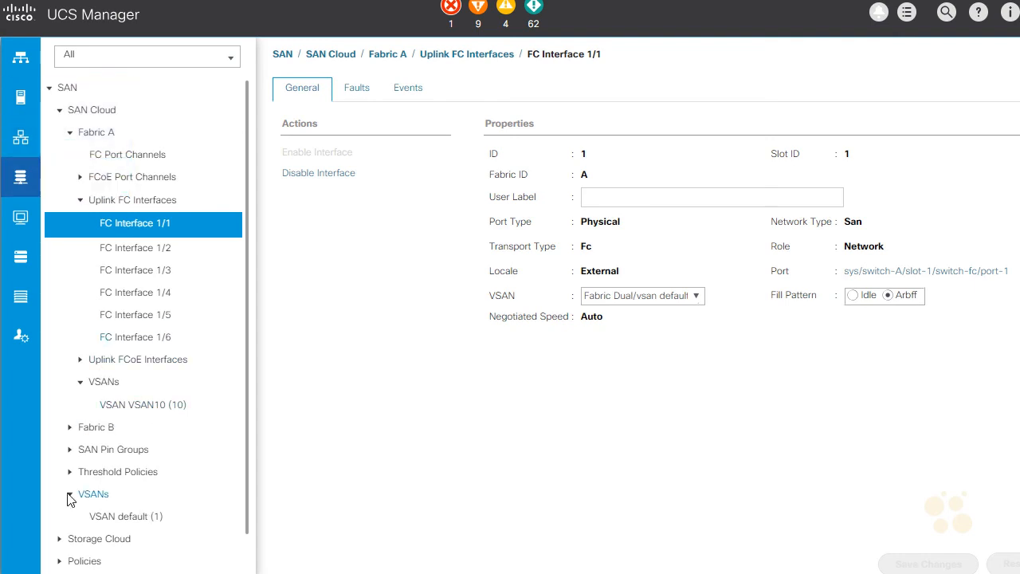
- Start a new VSAN under the SAN Cloud's shared VSANs and name it VSAN99
left_click(69, 427)
scroll(102, 426, "down", 3)
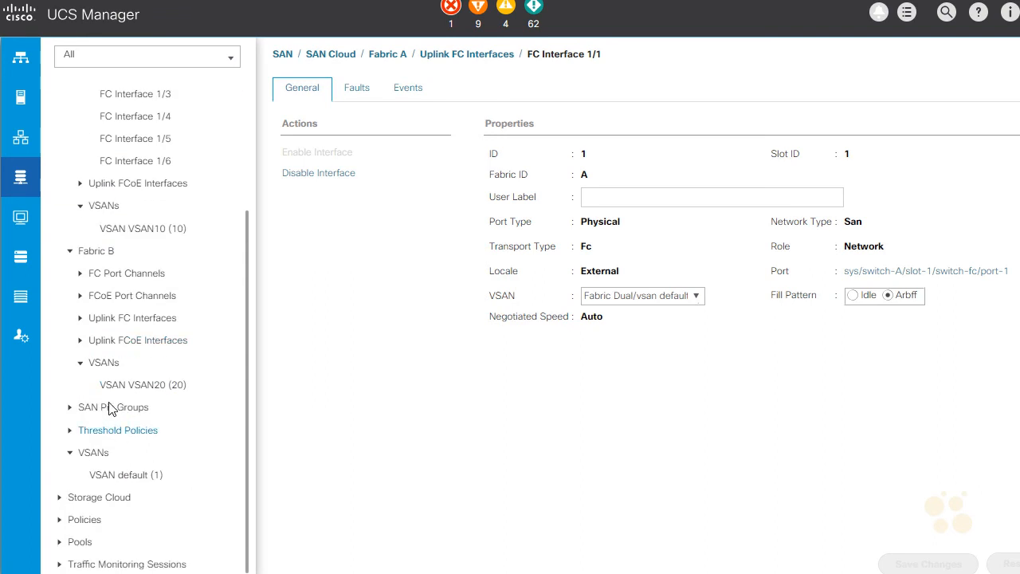
right_click(102, 455)
left_click(133, 465)
left_click(321, 126)
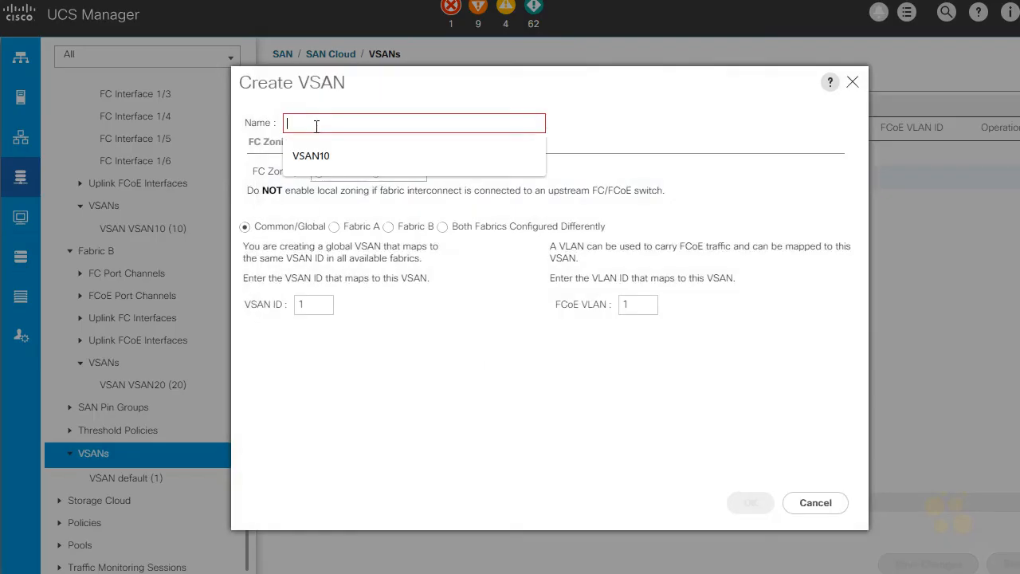
type("VSAN99")
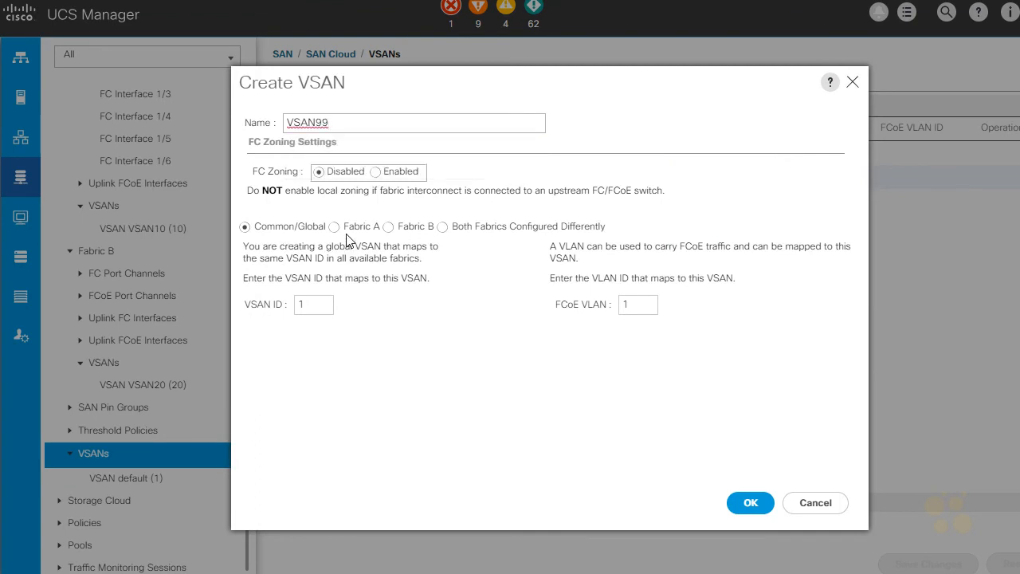
- Set the VSAN ID to 99 and the FCoE VLAN to 3899, and create the global VSAN
double_click(319, 304)
type("99")
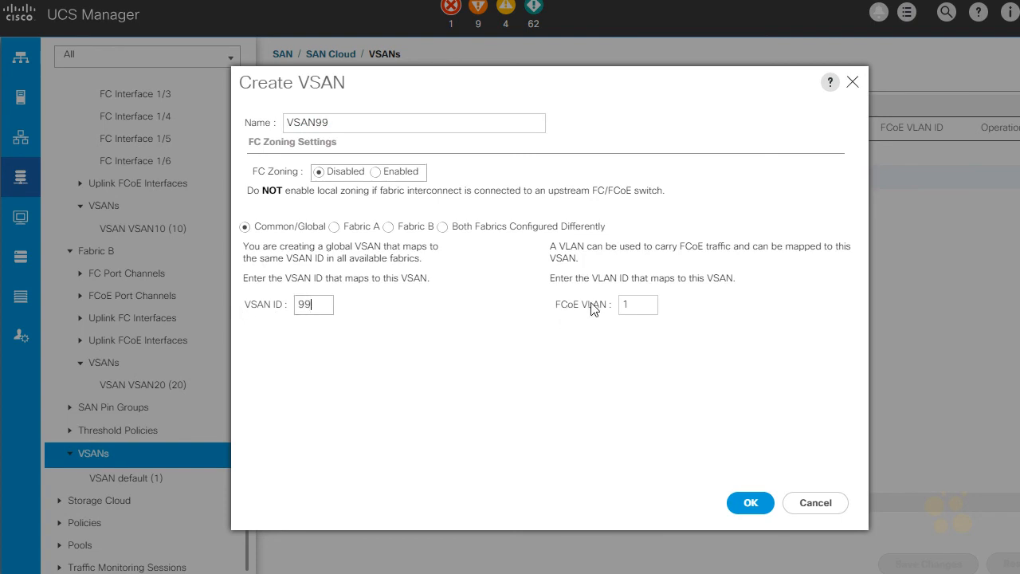
double_click(629, 303)
type("3899")
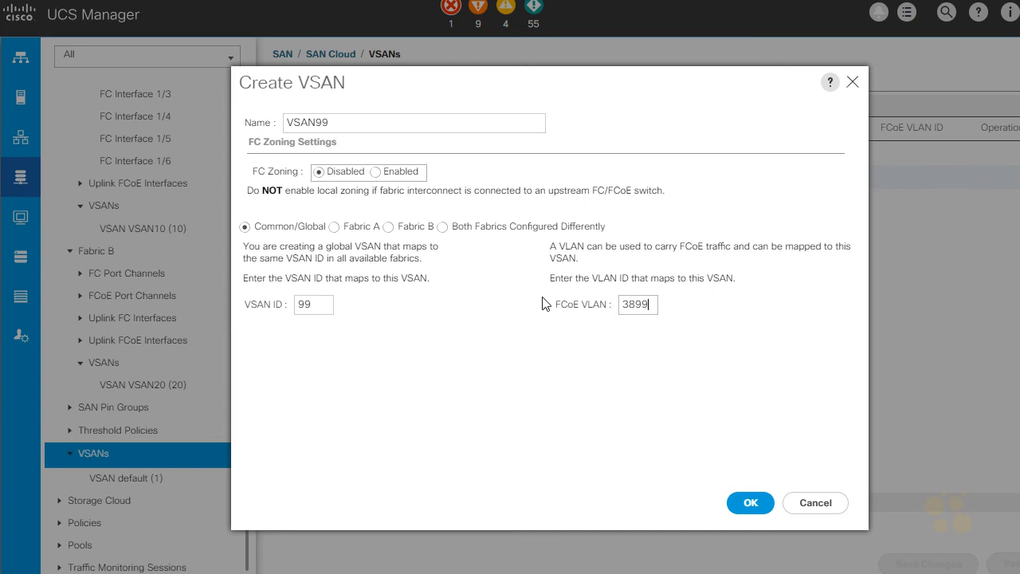
left_click(749, 504)
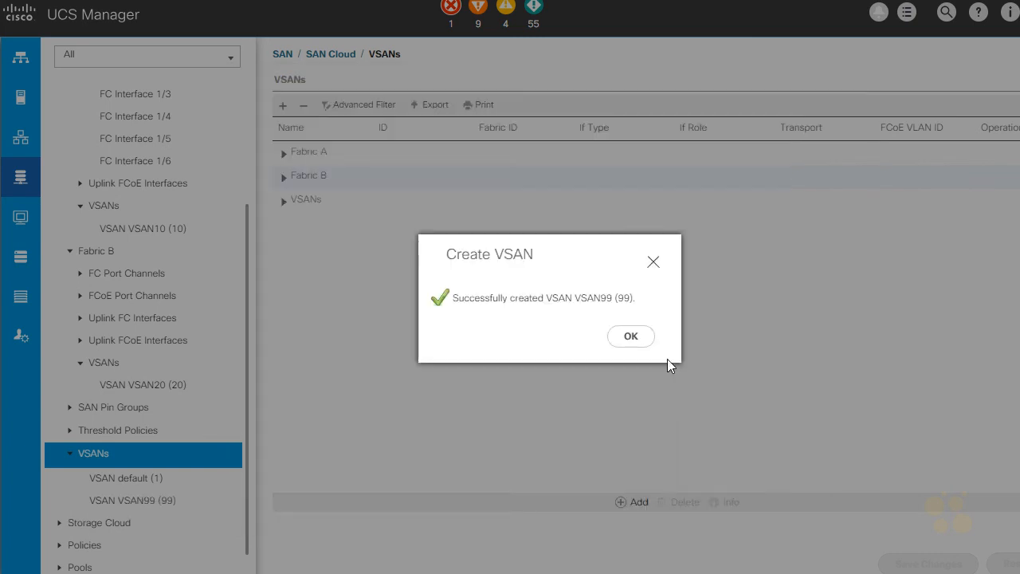
left_click(630, 341)
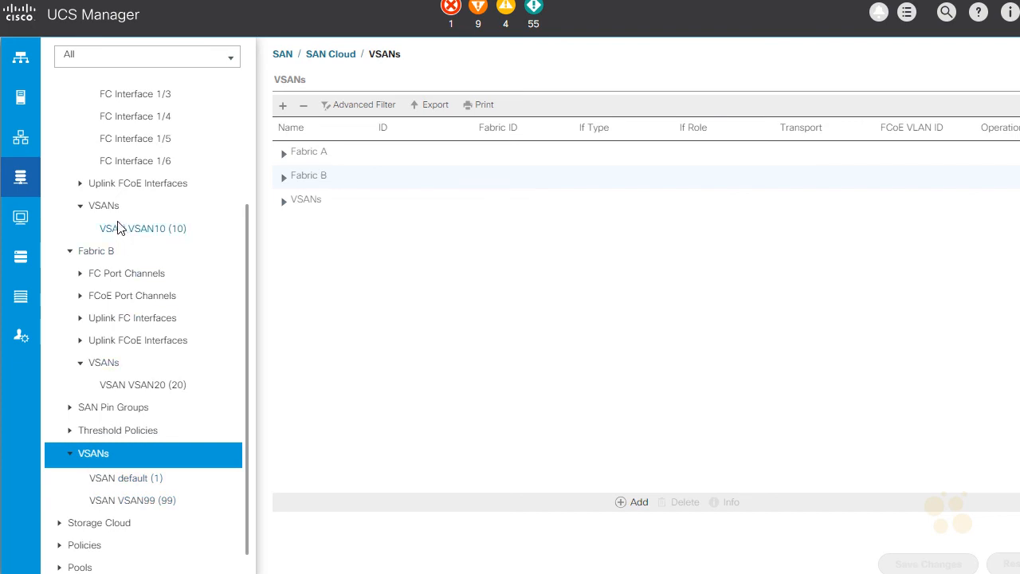
- Assign Fabric A's uplink FC Interface 1/1 to Fabric Dual/vsan VSAN99 (99) and save the change
scroll(132, 209, "up", 3)
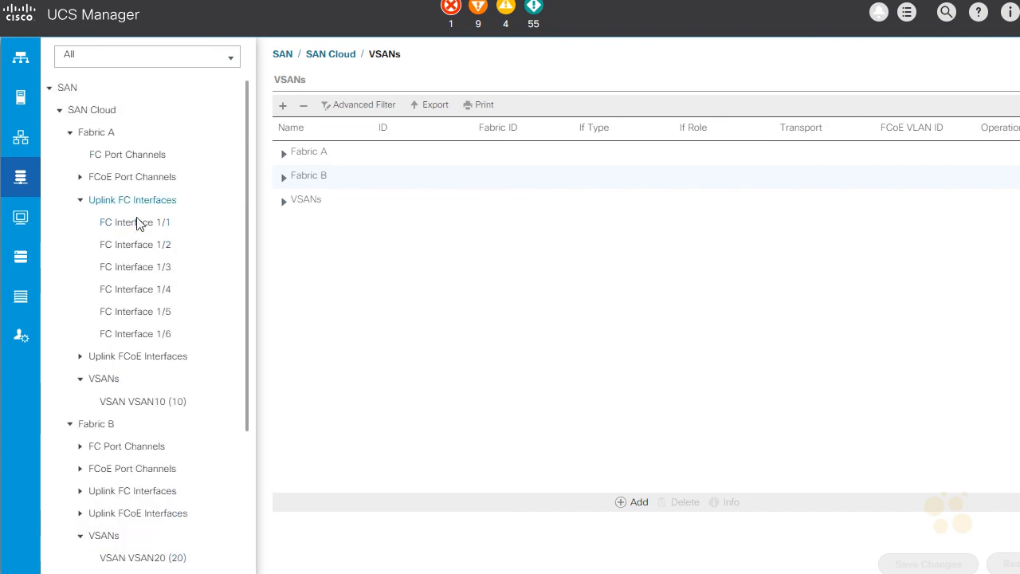
left_click(140, 223)
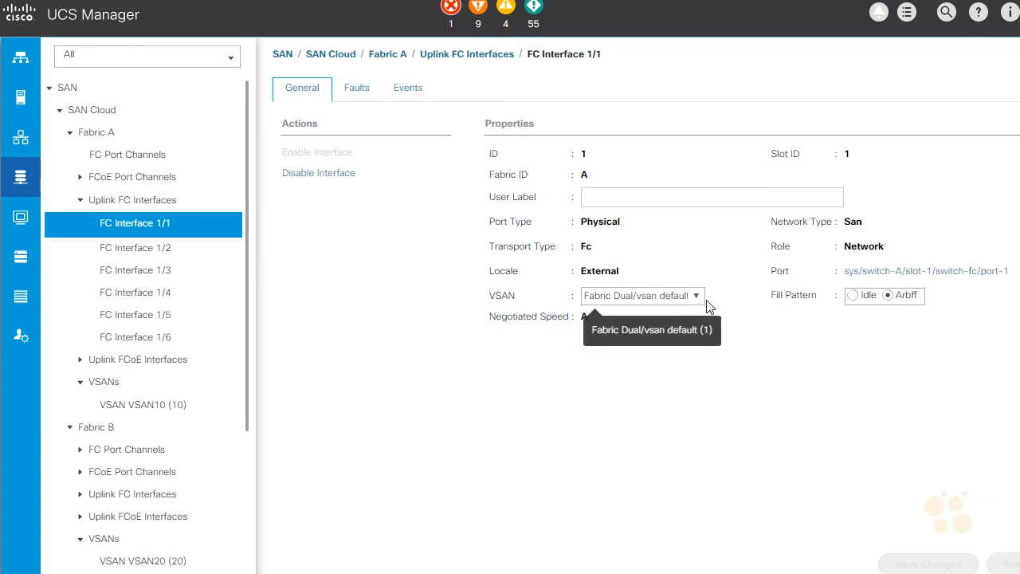
left_click(697, 298)
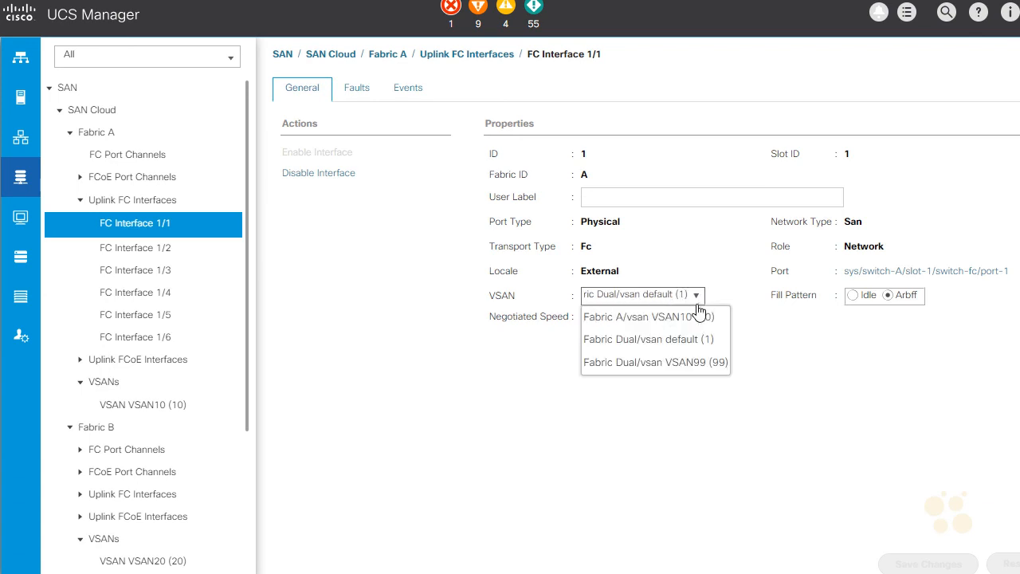
left_click(692, 362)
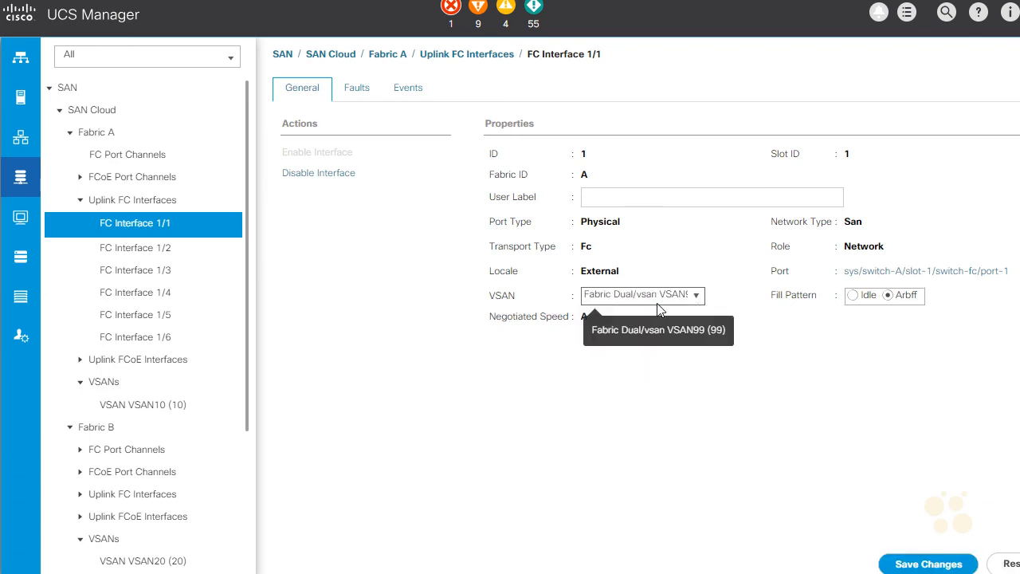
left_click(909, 563)
left_click(921, 389)
left_click(629, 338)
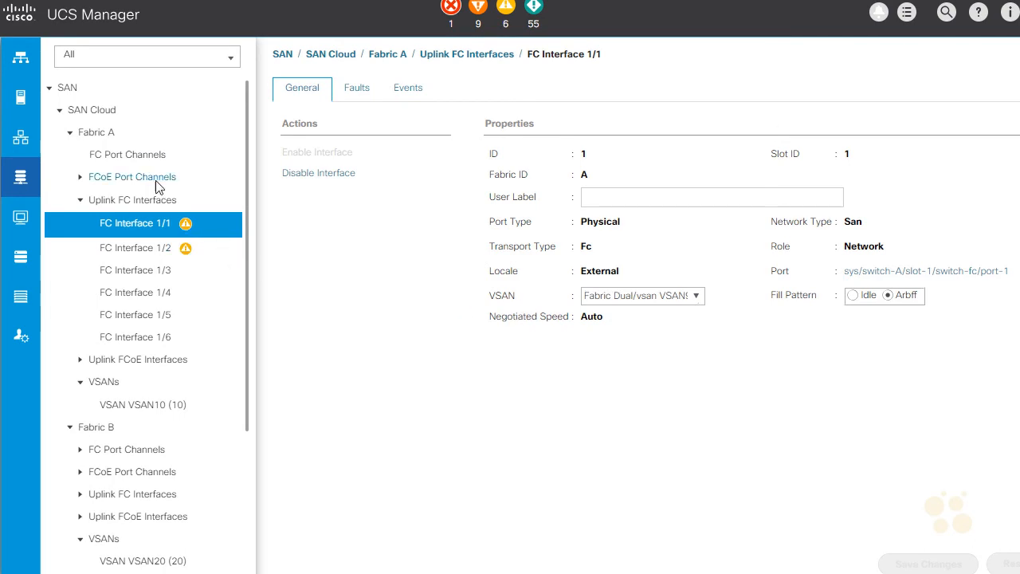
- Start a new FC port channel on Fabric A with ID 10, leaving its name blank
left_click(150, 157)
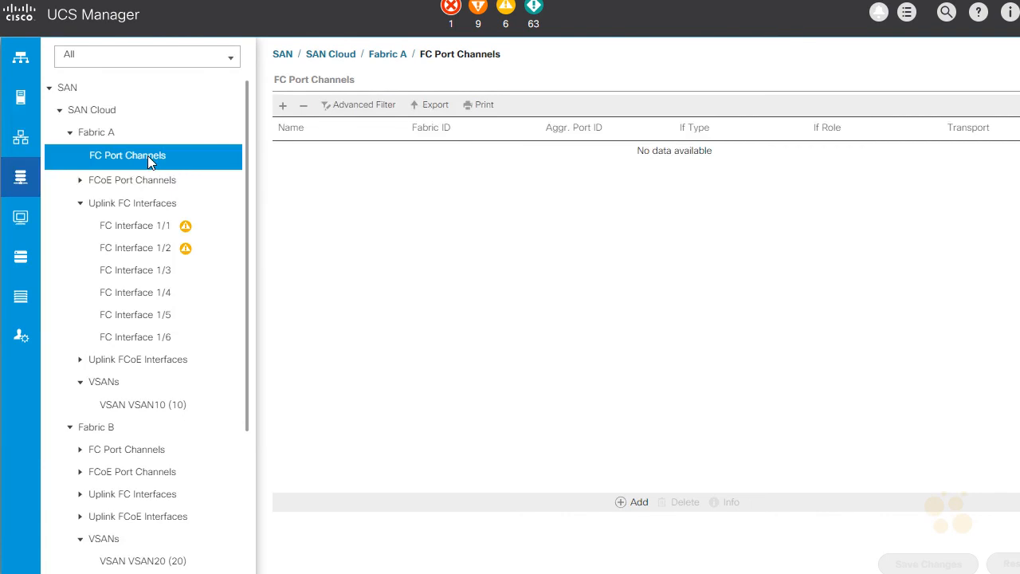
right_click(147, 155)
left_click(162, 168)
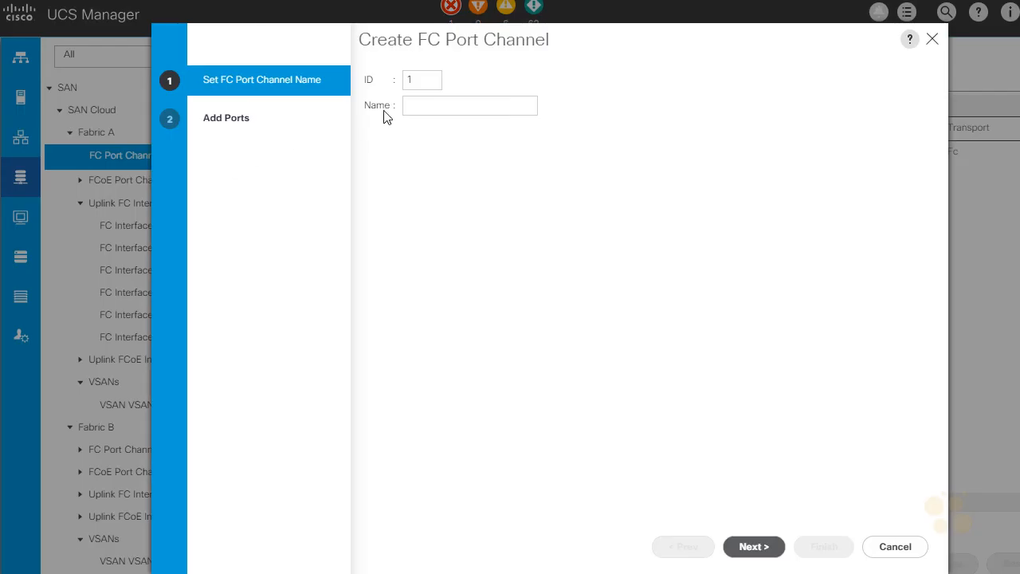
left_click(423, 81)
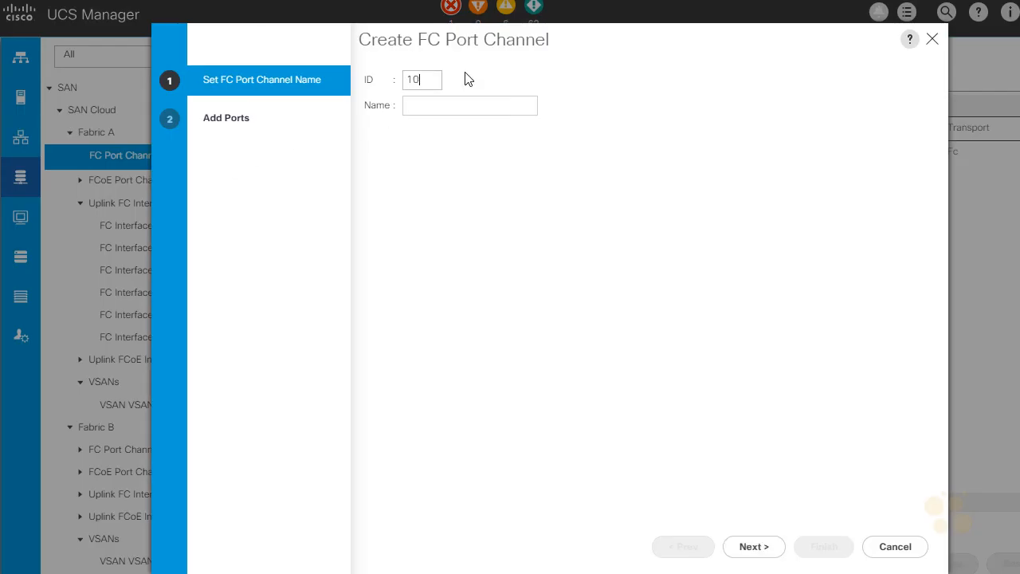
left_click(741, 549)
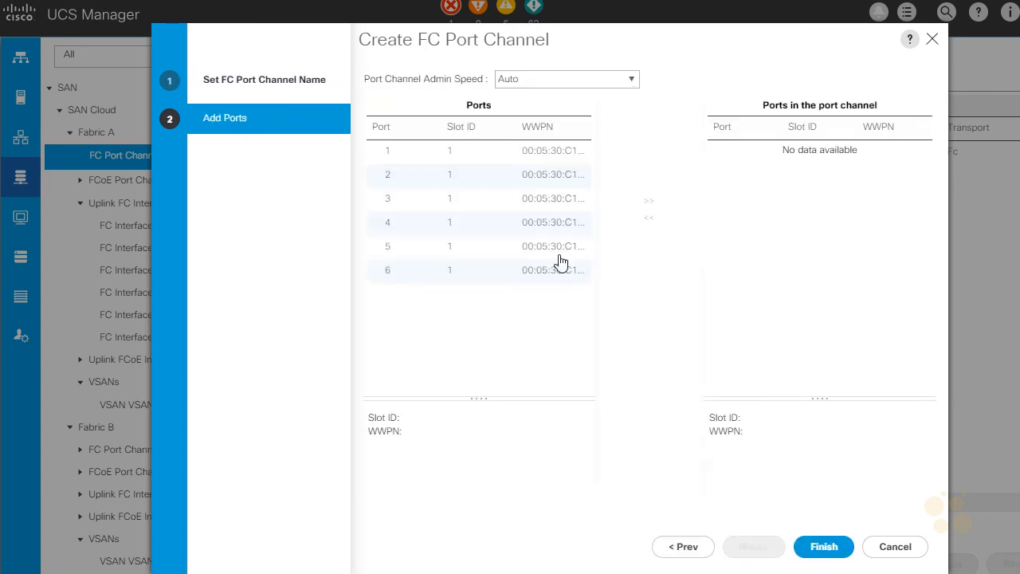
- Add ports 1 and 2 of slot 1 to the port channel and finish creating it, accepting the configuration warning
left_click(523, 159)
left_click(470, 177, "shift")
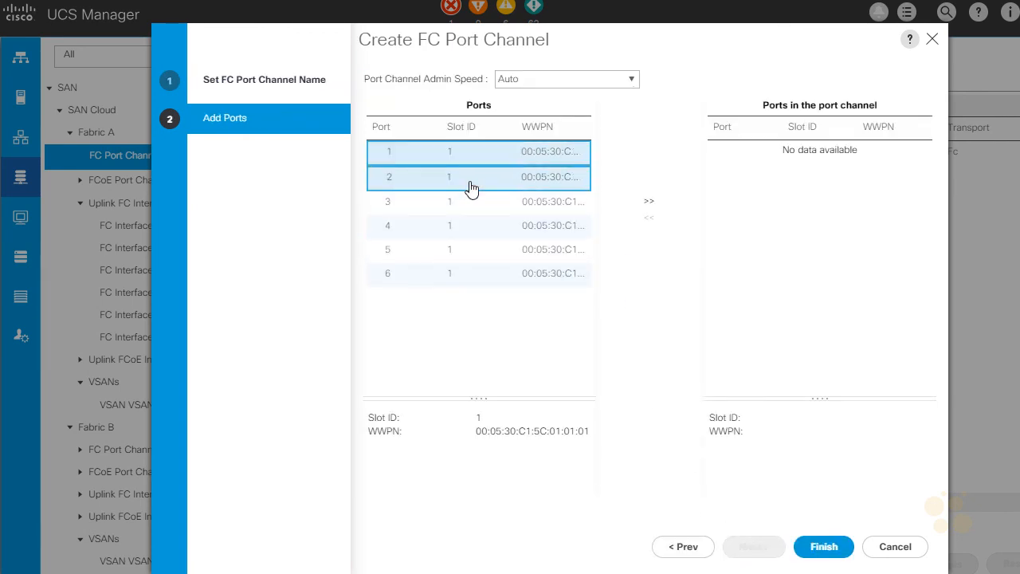
left_click(649, 201)
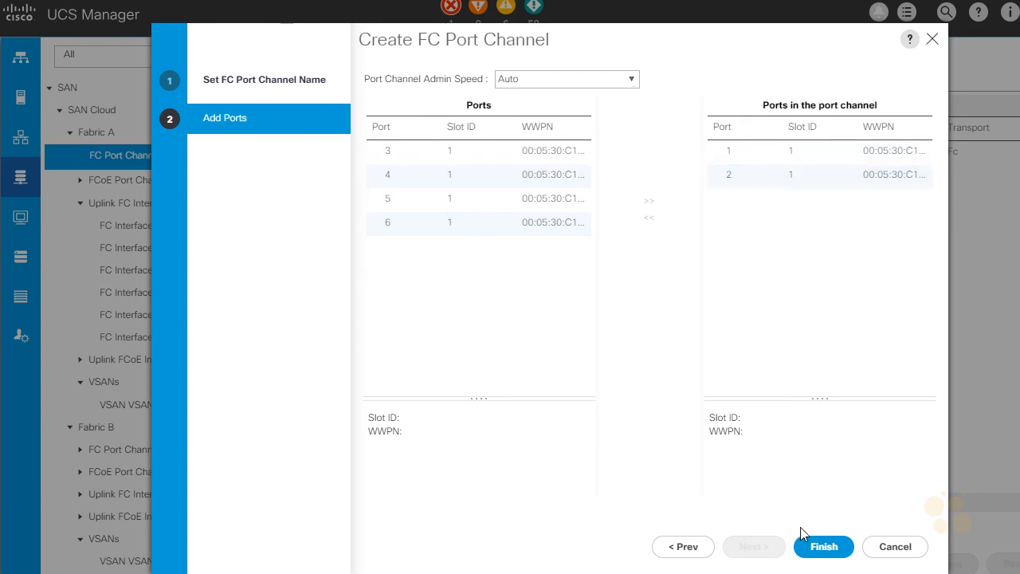
left_click(824, 550)
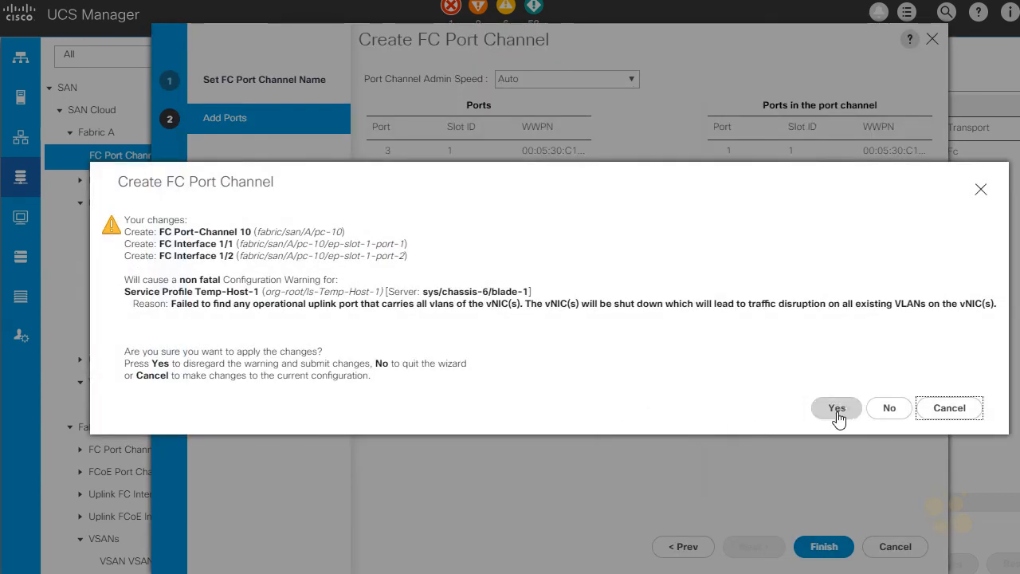
left_click(838, 409)
left_click(619, 341)
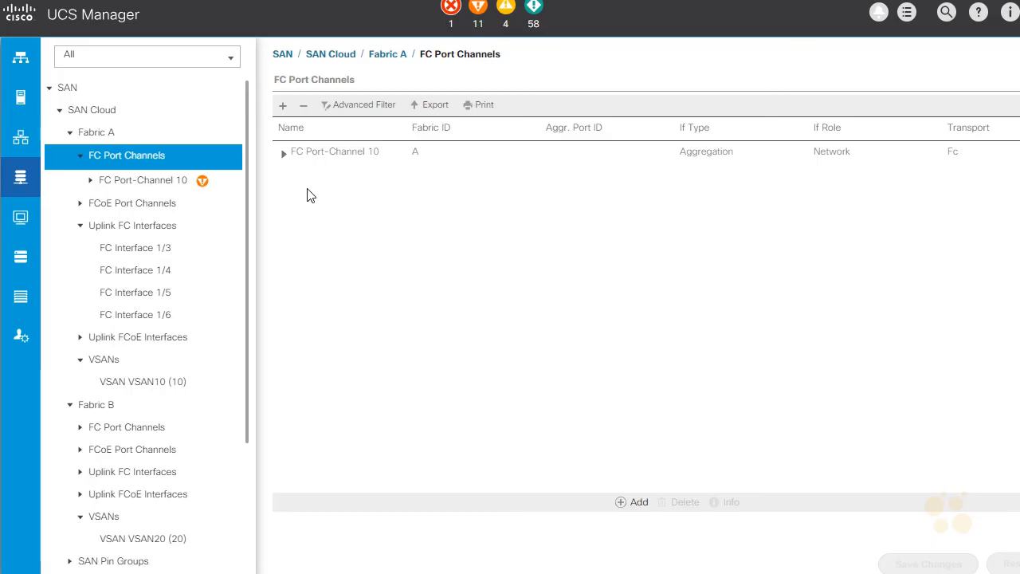
- Assign FC Port-Channel 10 on Fabric A to Fabric Dual/vsan VSAN99 (99) and save the change, accepting the warning
left_click(116, 182)
left_click(91, 179)
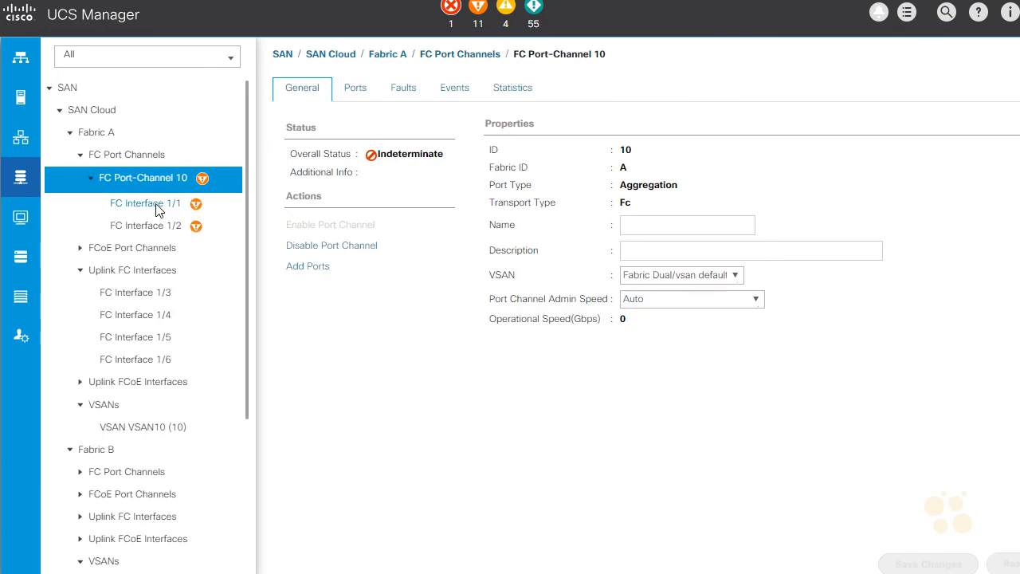
left_click(139, 206)
left_click(164, 181)
left_click(735, 275)
left_click(739, 277)
left_click(736, 275)
left_click(718, 341)
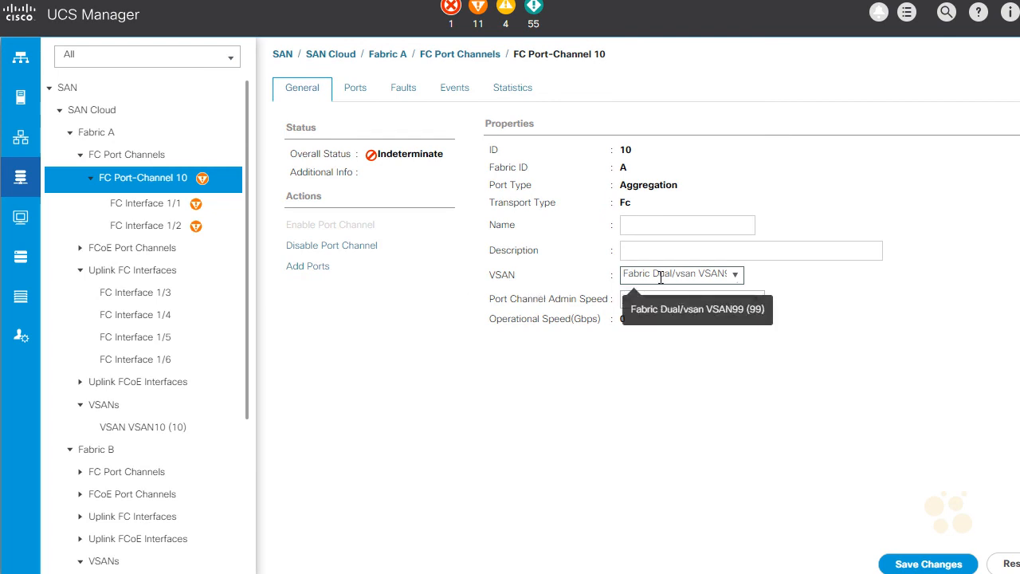
left_click(929, 564)
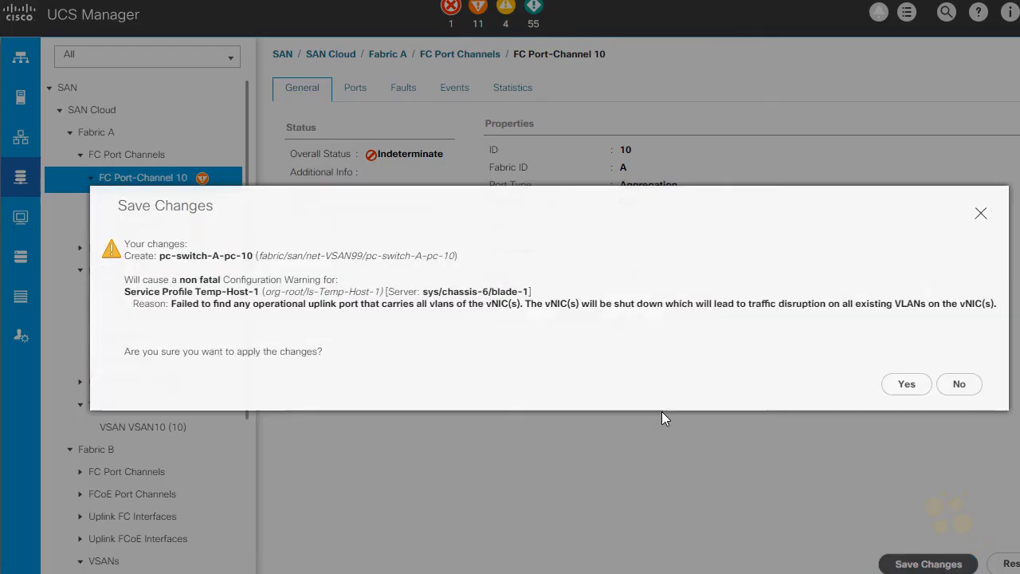
left_click(887, 384)
left_click(631, 336)
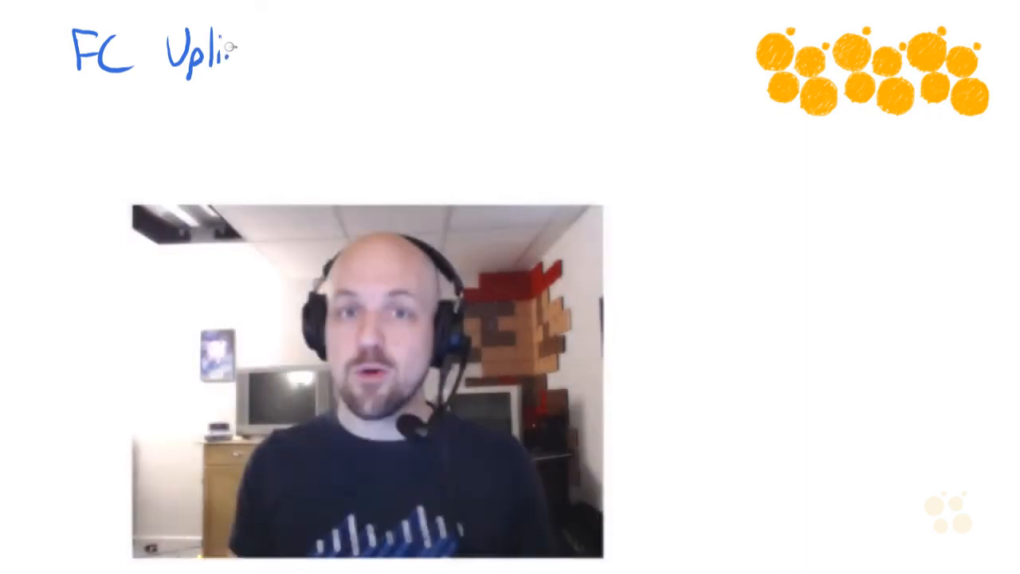
left_click_drag(228, 48, 242, 65)
left_click_drag(248, 29, 266, 64)
mouse_move(319, 39)
left_mouse_down()
mouse_move(321, 66)
mouse_move(358, 66)
left_mouse_up()
mouse_move(375, 30)
left_mouse_down()
mouse_move(365, 69)
mouse_move(394, 83)
left_mouse_up()
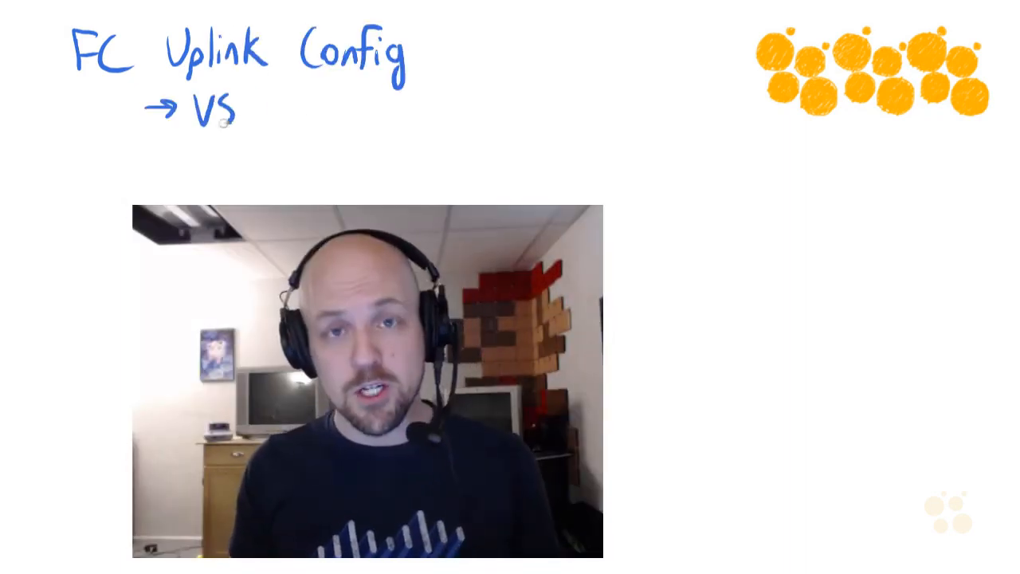